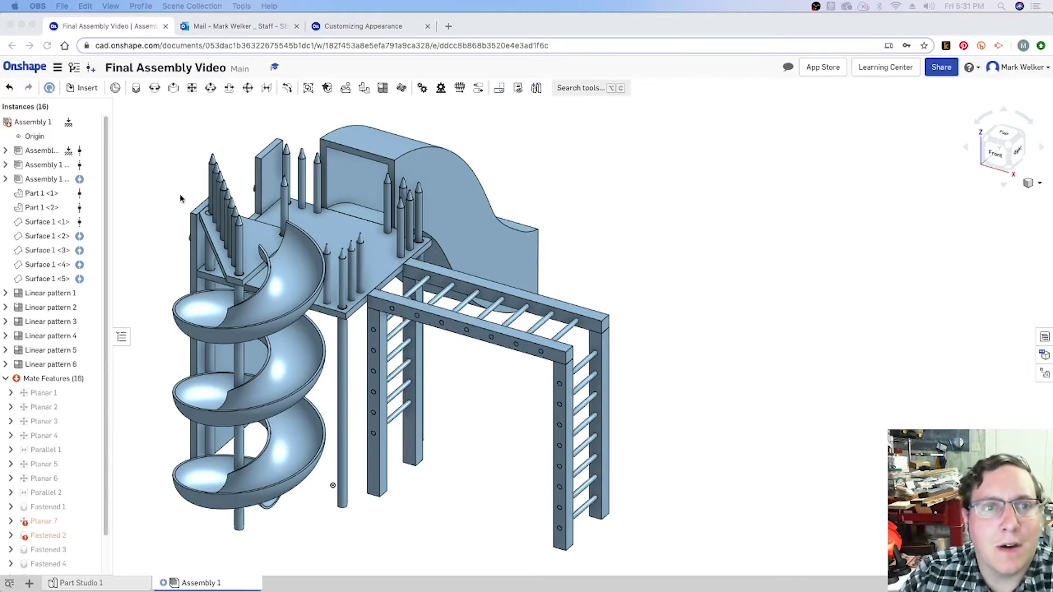
# Open the spiral slide's SprialSlide Part Studio 1 in the context of the playground assembly
pyautogui.click(156, 178)
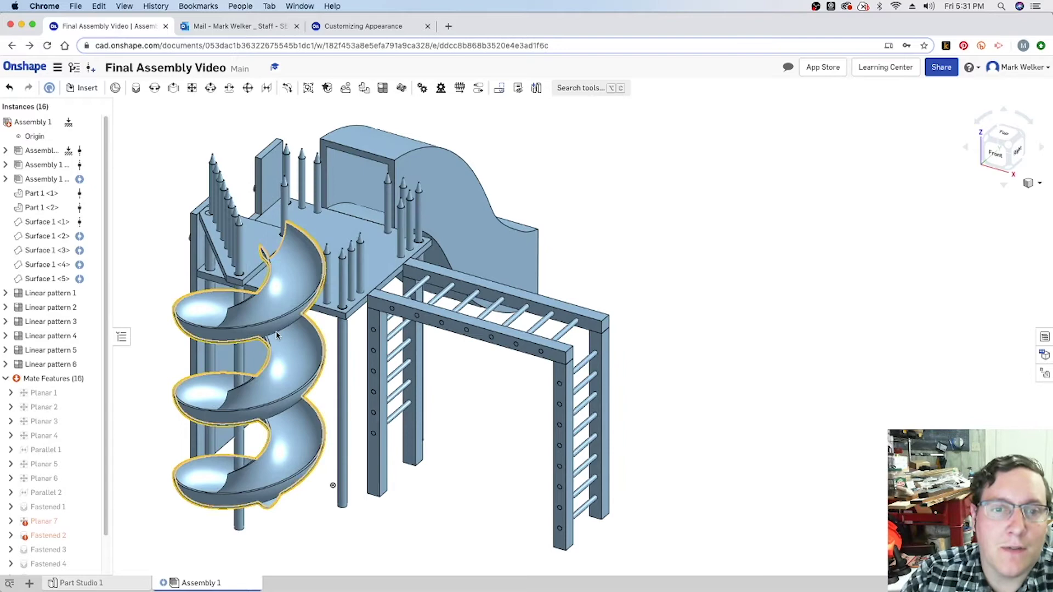
pyautogui.rightClick(268, 308)
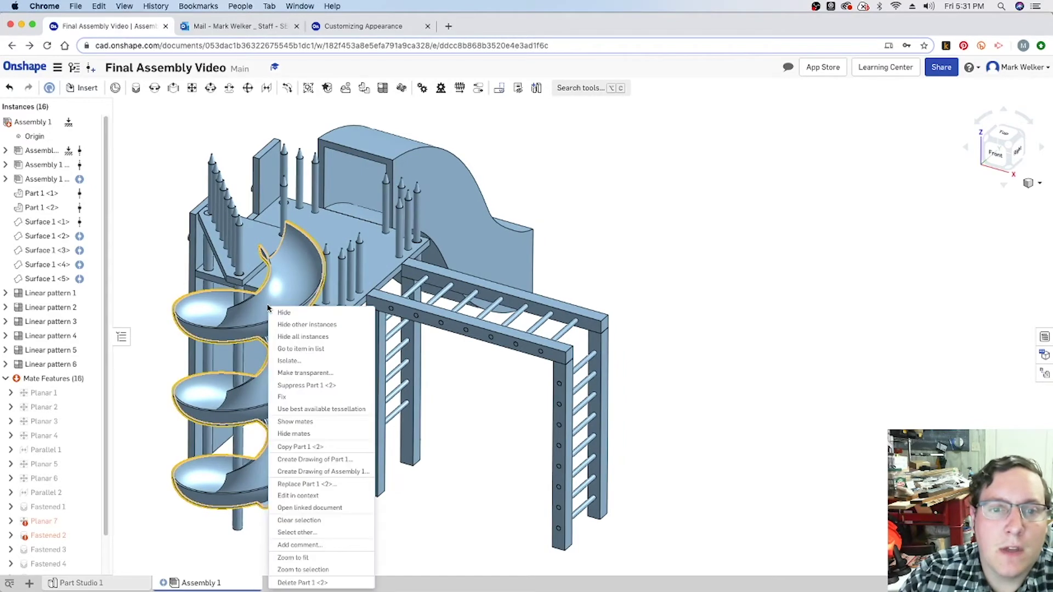
pyautogui.click(339, 500)
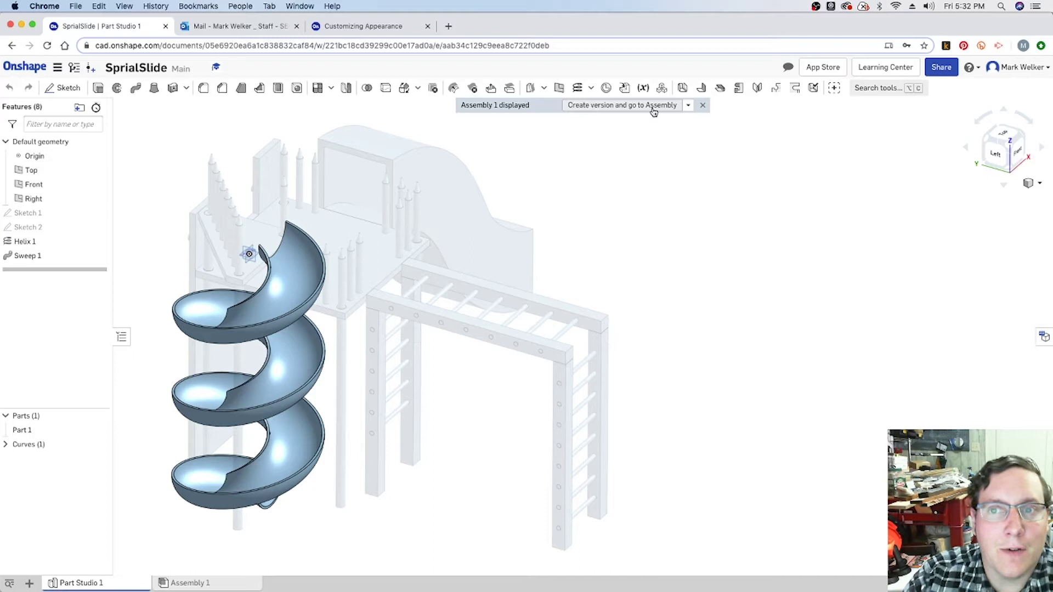
# Give Part 1, the spiral slide, an orange-red appearance (#DD5228, RGB 221, 82, 40)
pyautogui.rightClick(275, 302)
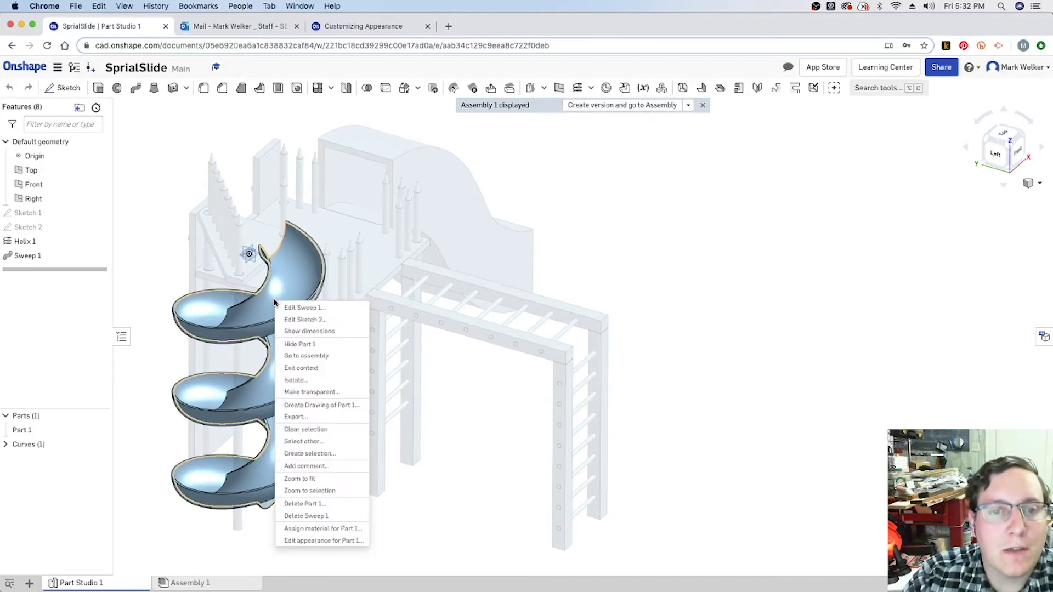
pyautogui.click(314, 541)
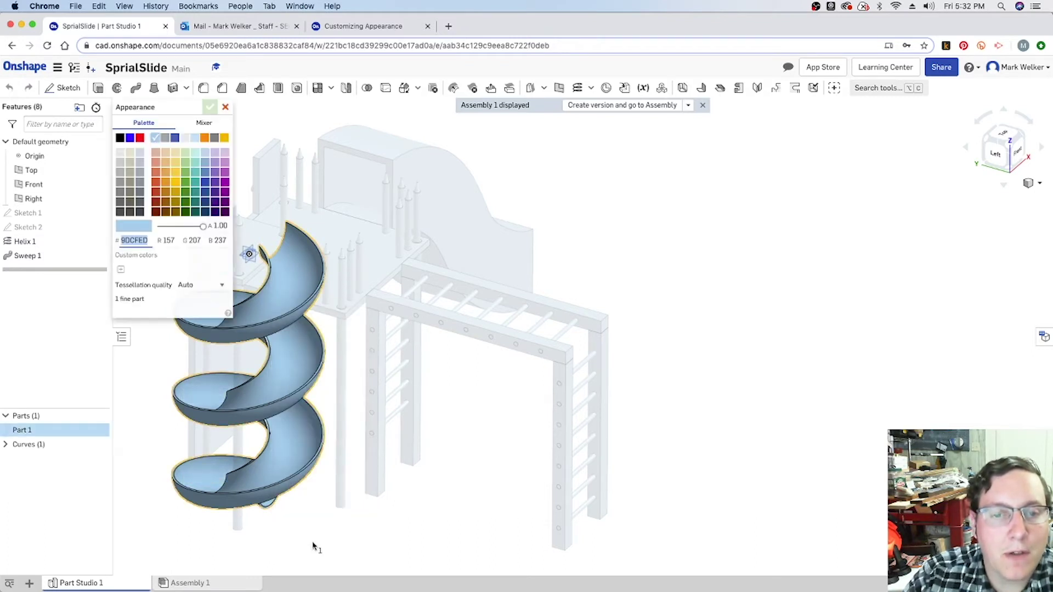
pyautogui.click(156, 183)
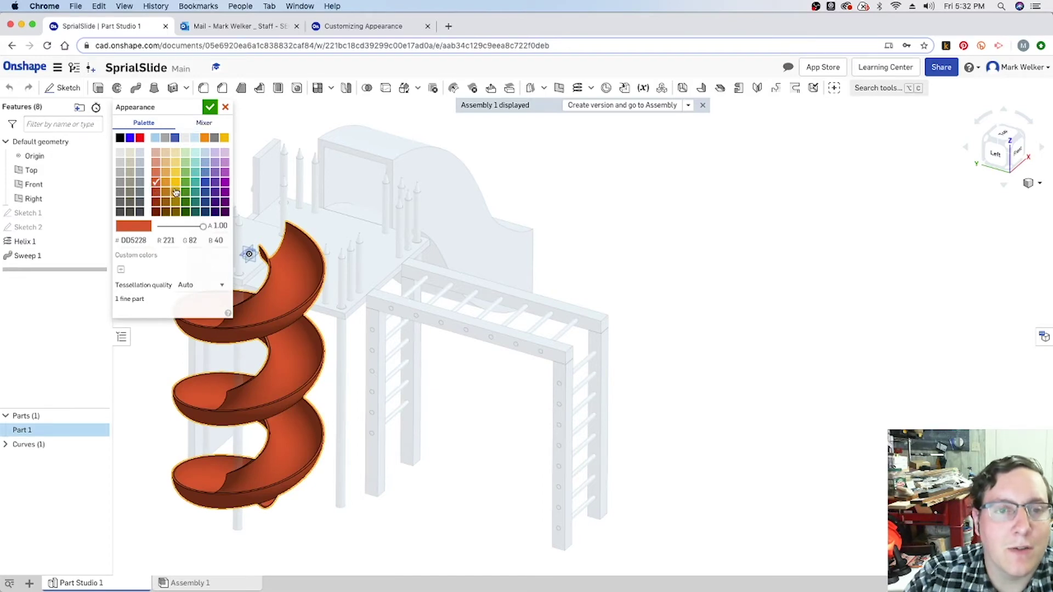
pyautogui.click(209, 109)
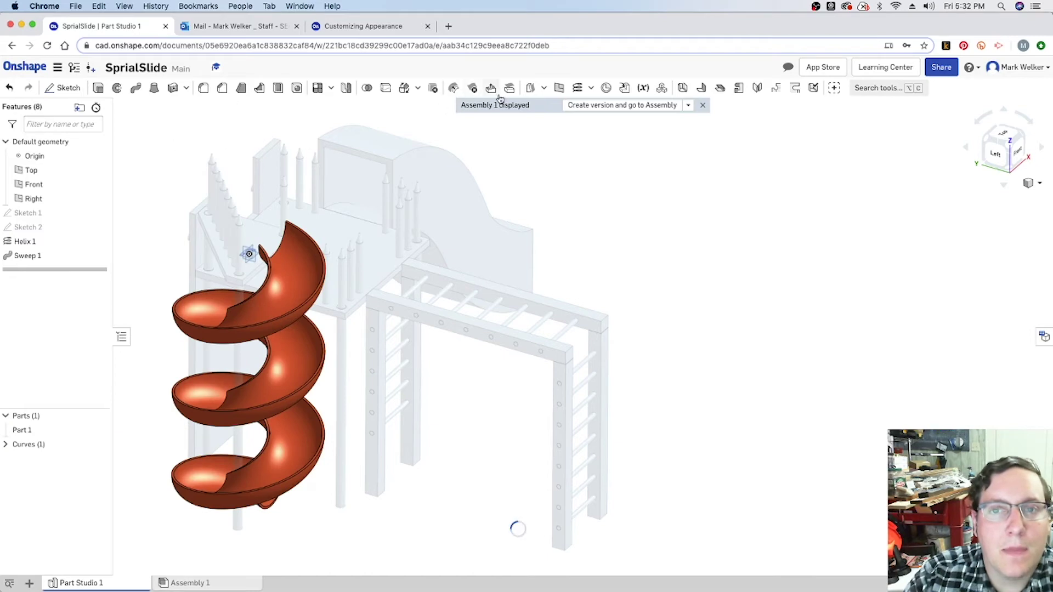
# Create a SprialSlide version and return to Assembly 1, where Part 1 updates to V5
pyautogui.click(598, 106)
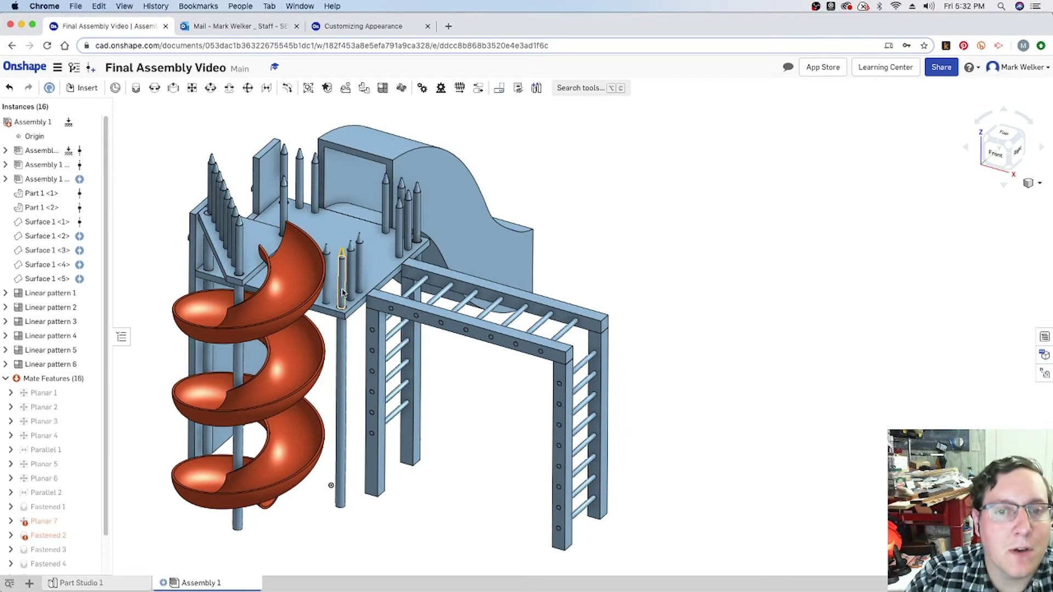
# Open the crayon pole's linked document and give the pole a dark blue appearance (RGB 22, 81, 176)
pyautogui.rightClick(341, 296)
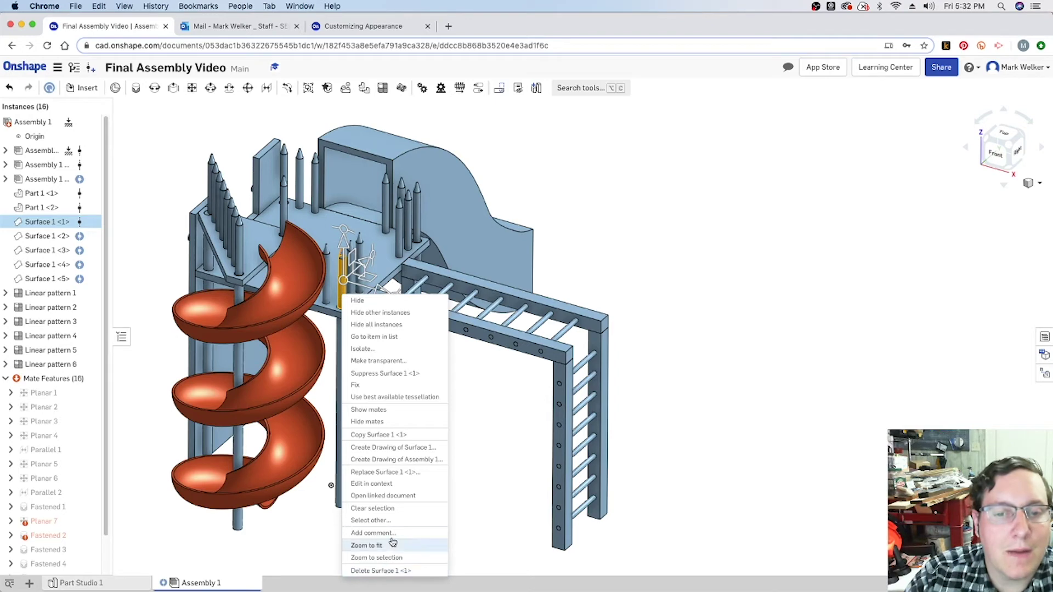
pyautogui.click(396, 494)
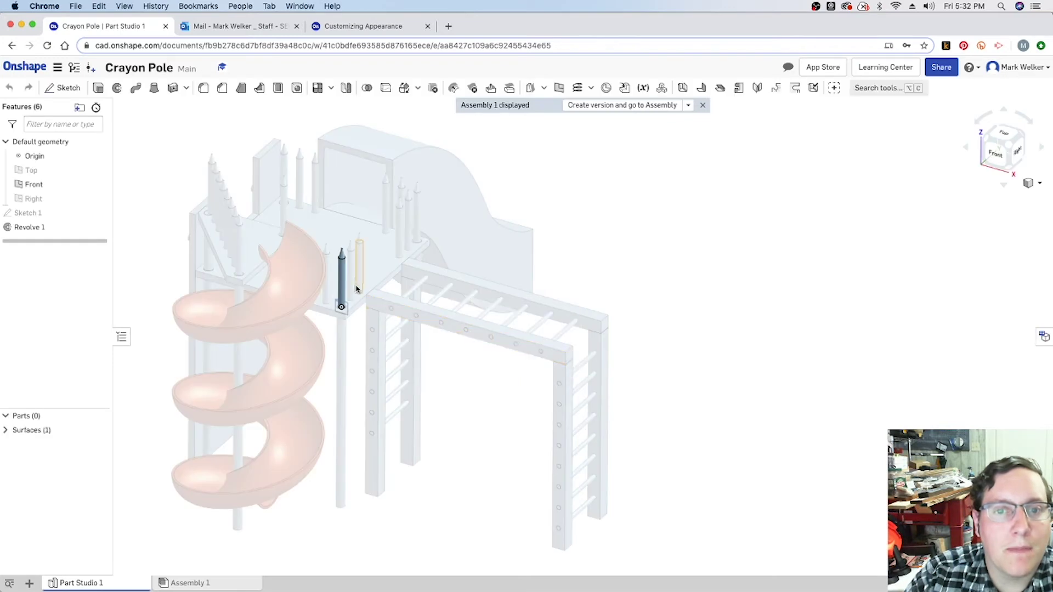
pyautogui.rightClick(343, 280)
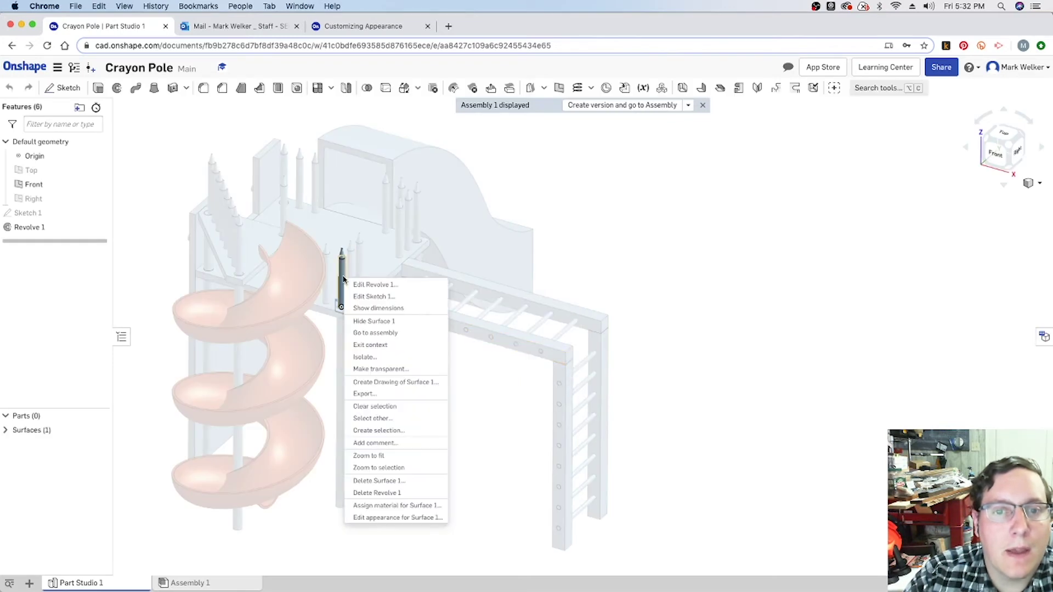
pyautogui.click(373, 516)
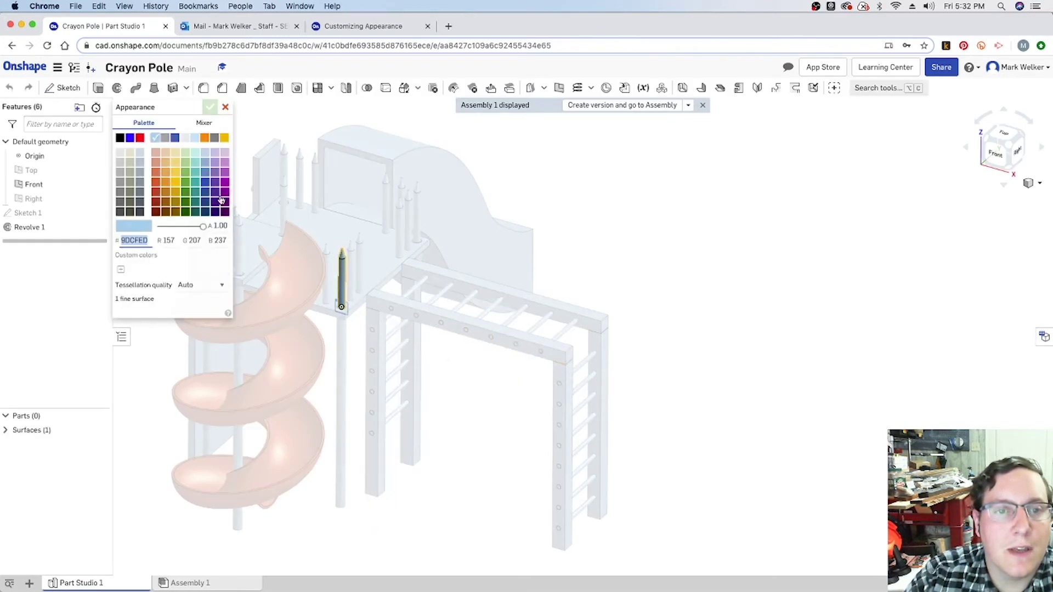
pyautogui.click(206, 184)
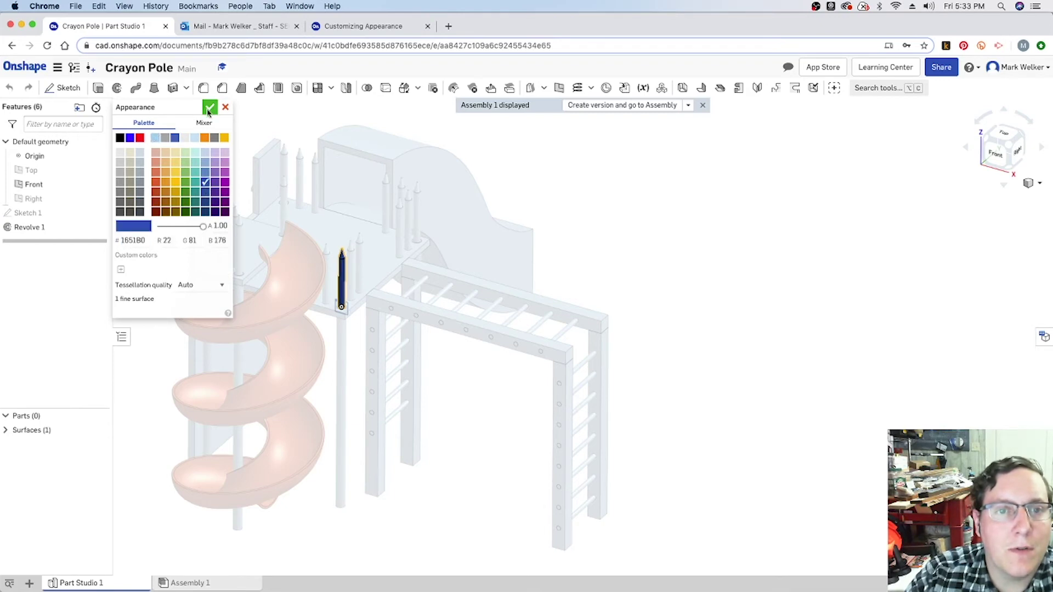
pyautogui.click(205, 192)
pyautogui.click(209, 107)
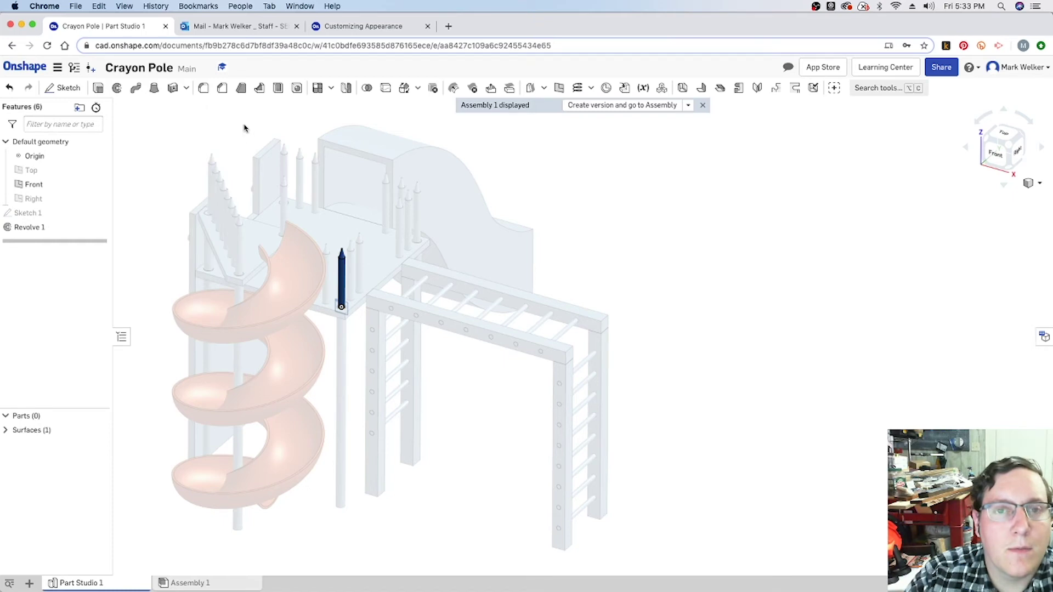
# Version the crayon pole, then reopen its Part Studio from a crayon that is still light blue
pyautogui.click(600, 106)
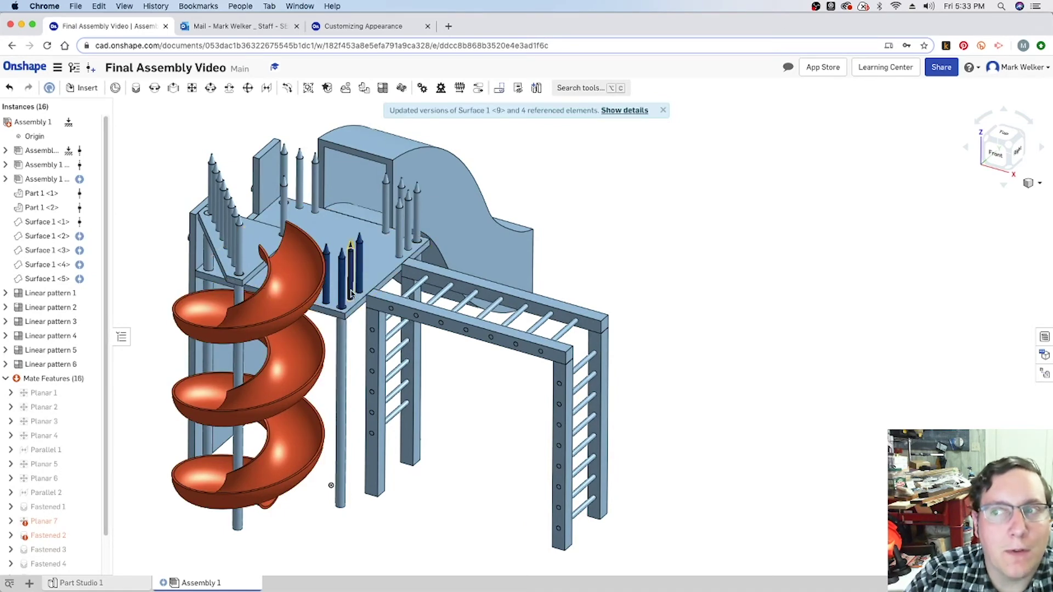
pyautogui.click(418, 223)
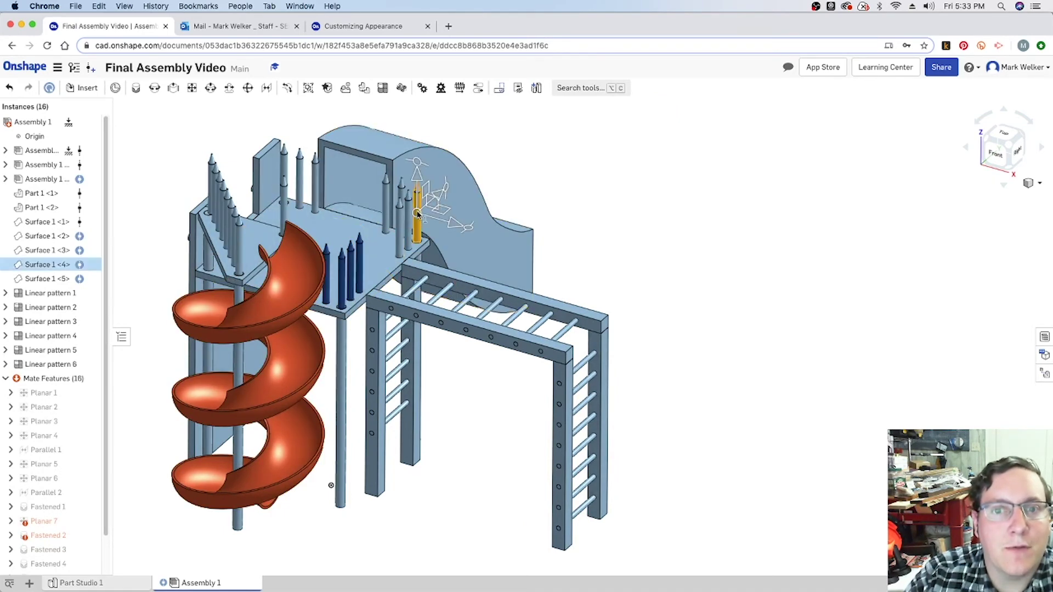
pyautogui.rightClick(418, 223)
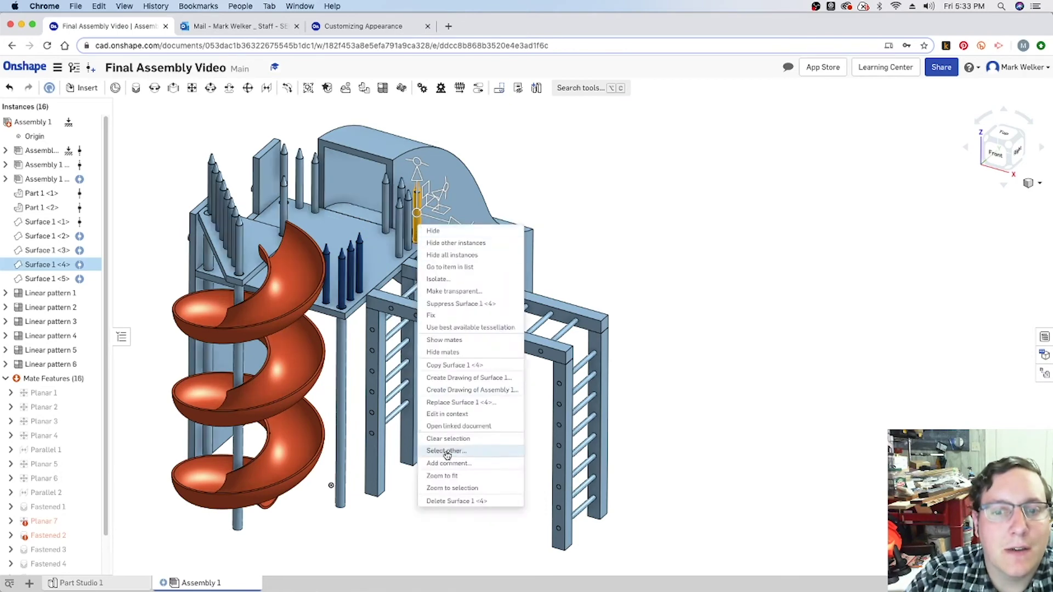
pyautogui.click(464, 427)
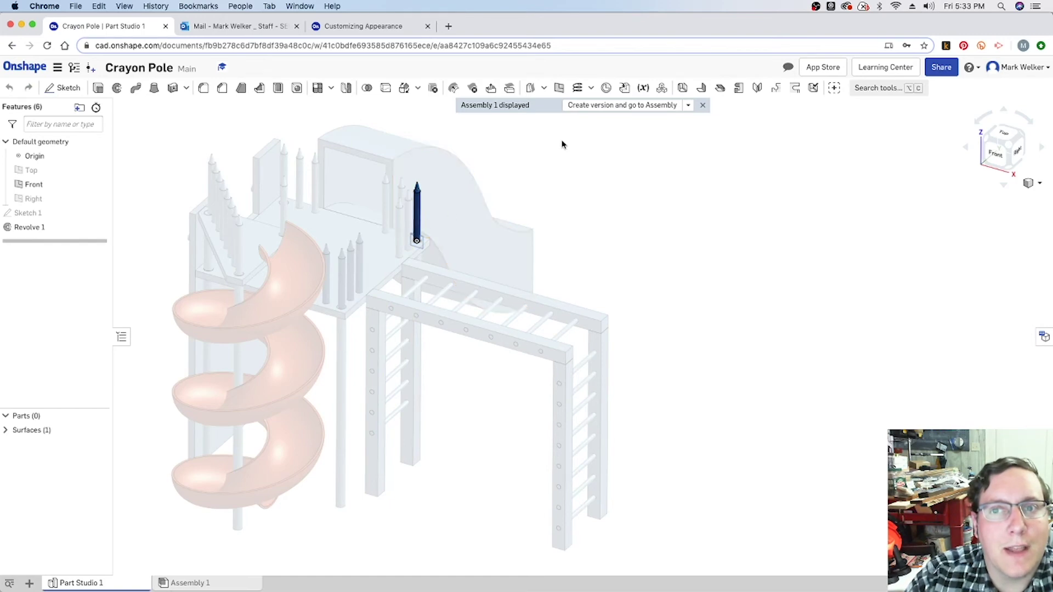
# Create another Crayon Pole version and return to Assembly 1, where more crayons show dark blue
pyautogui.click(591, 106)
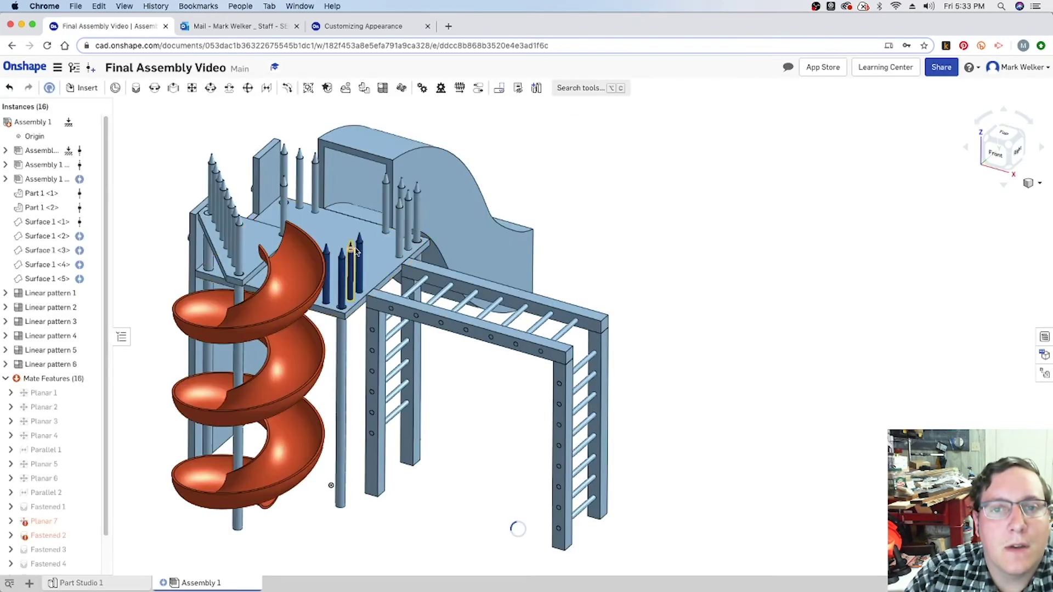
pyautogui.rightClick(286, 159)
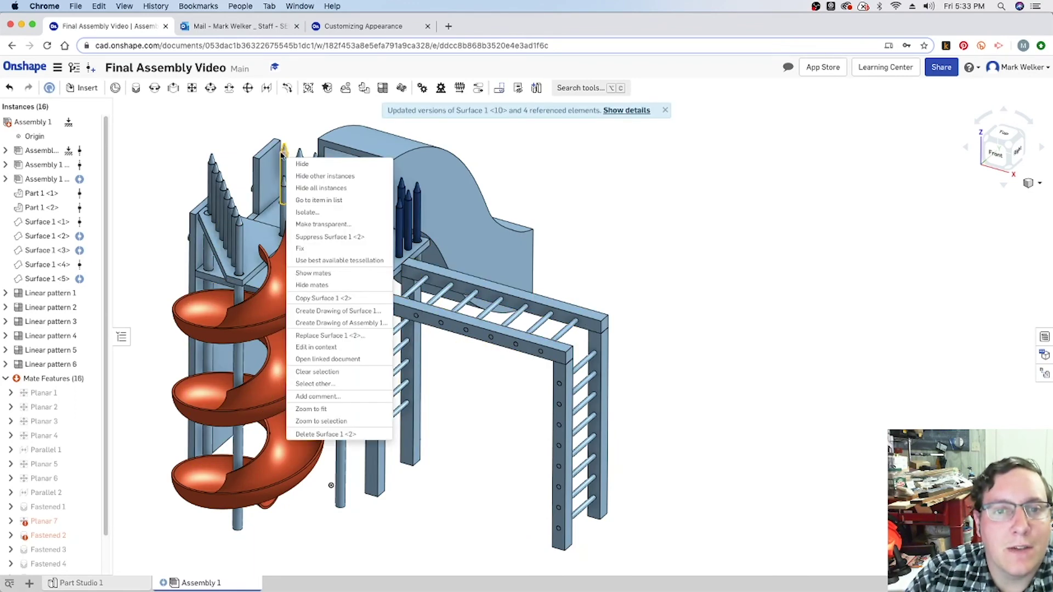
pyautogui.click(173, 153)
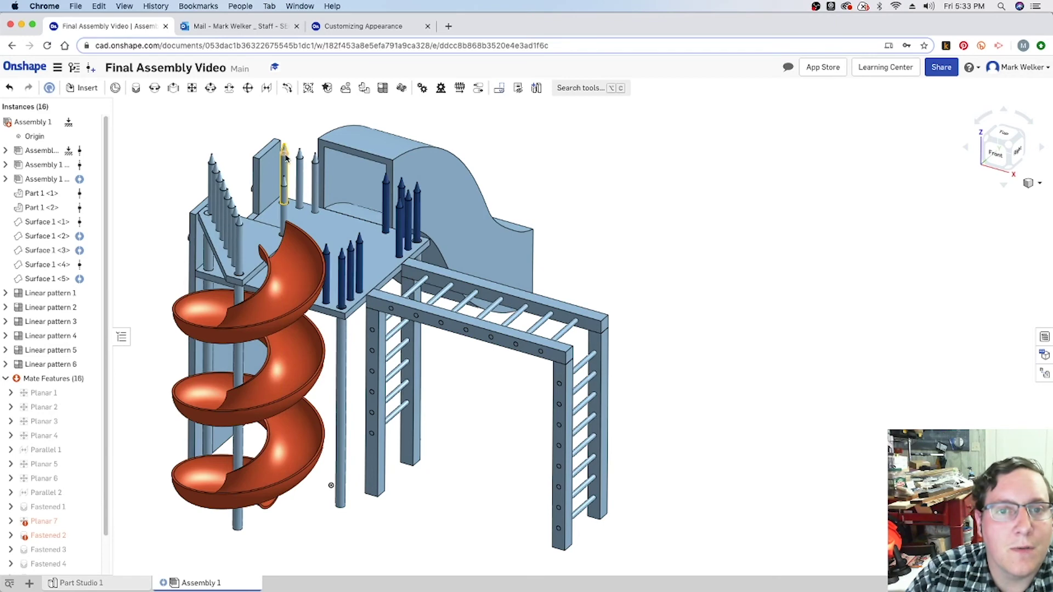
pyautogui.moveTo(80, 240)
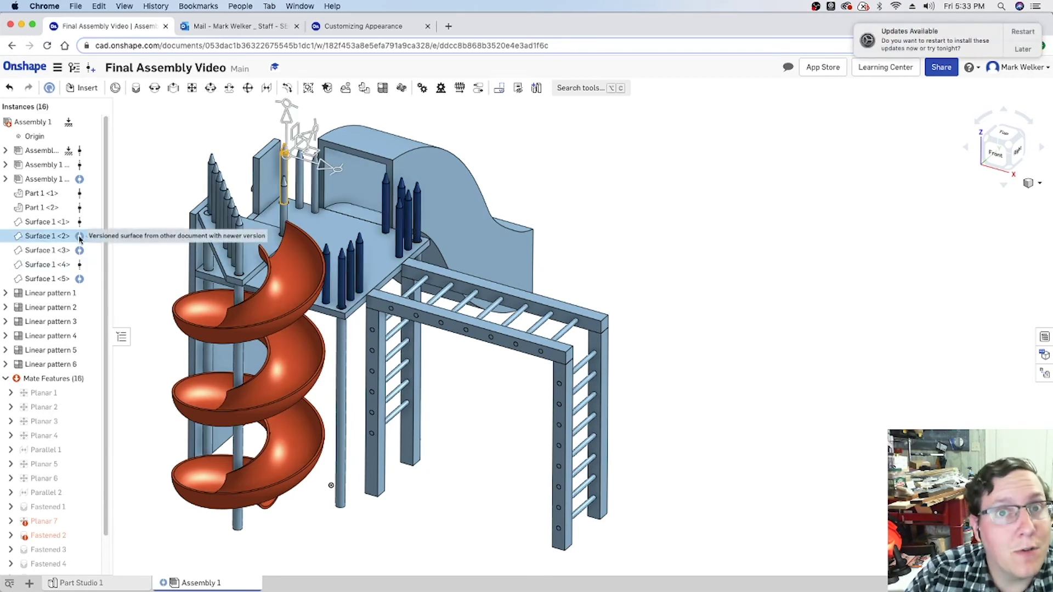
# Update the Surface 1 <2> crayon pole instance to Crayon Pole V5 with Update all
pyautogui.click(79, 237)
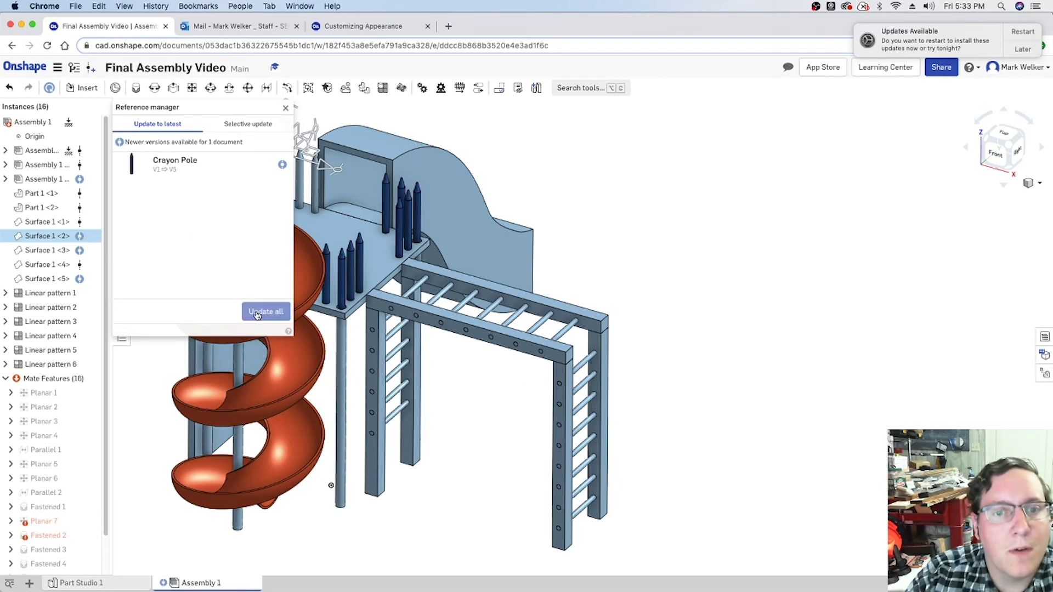
pyautogui.click(258, 314)
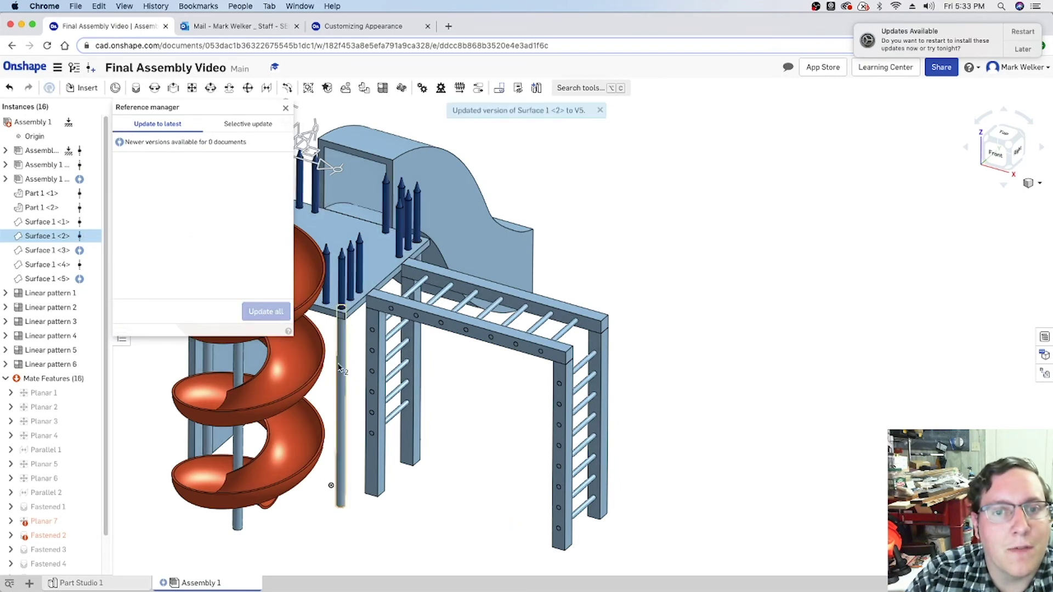
pyautogui.click(285, 107)
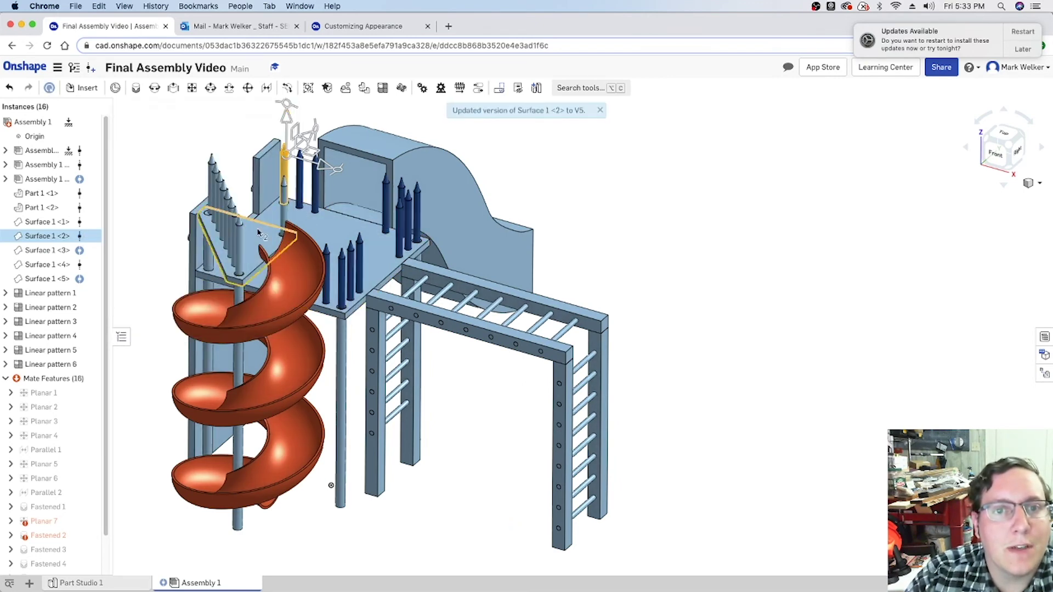
# Update Surface 1 <3> to V5 as well, turning the remaining crayon poles dark blue
pyautogui.click(240, 255)
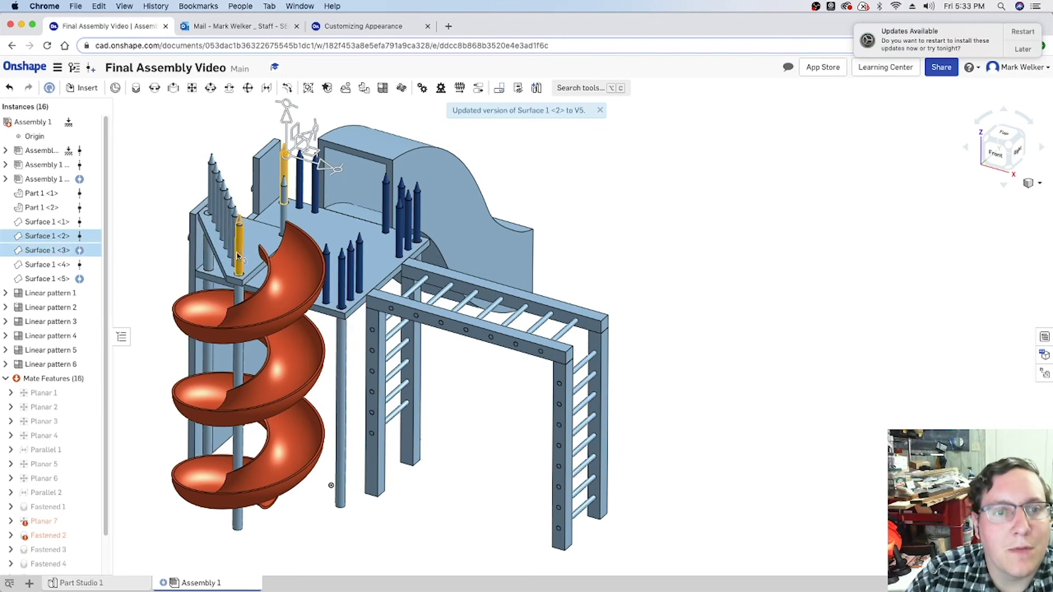
pyautogui.click(80, 250)
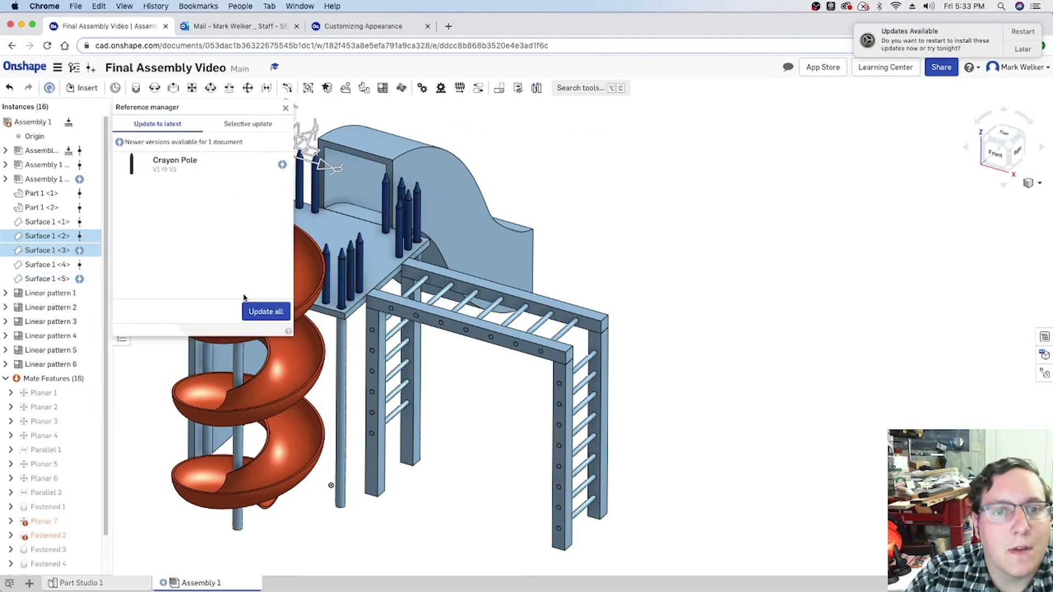
pyautogui.click(261, 313)
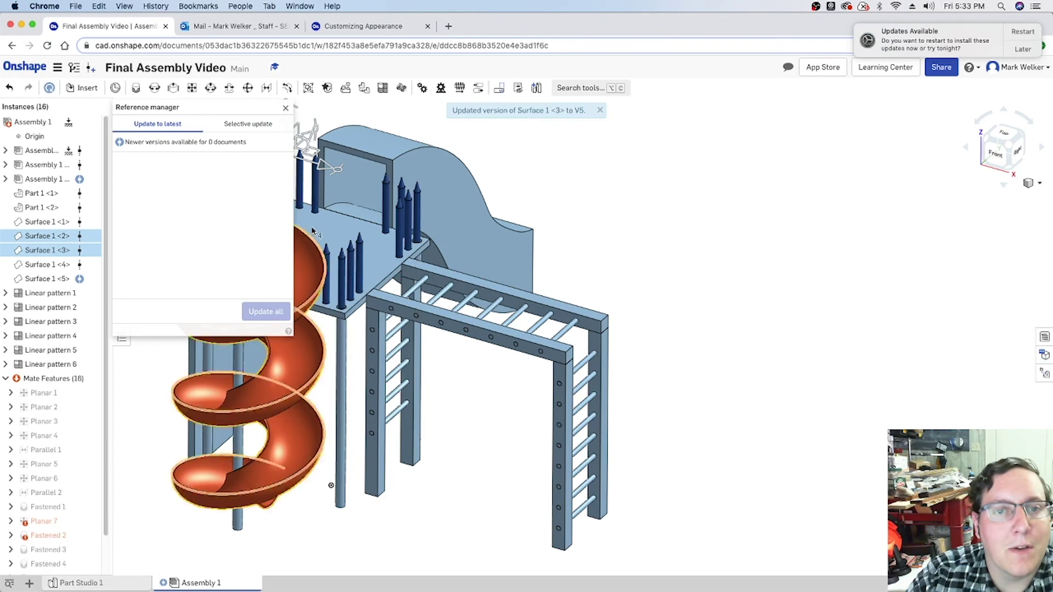
pyautogui.click(288, 112)
pyautogui.click(151, 159)
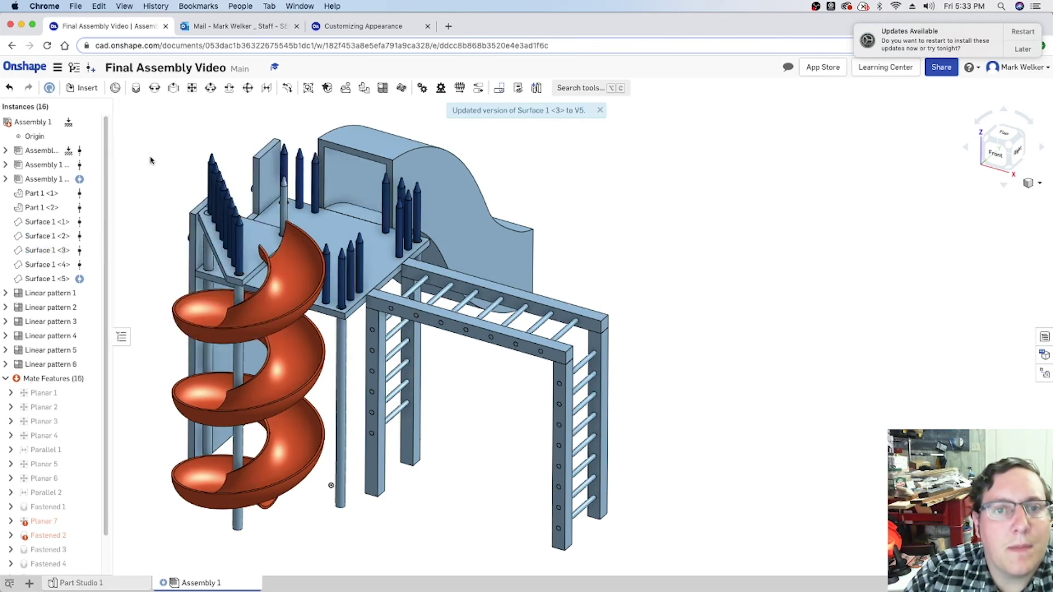
pyautogui.click(281, 204)
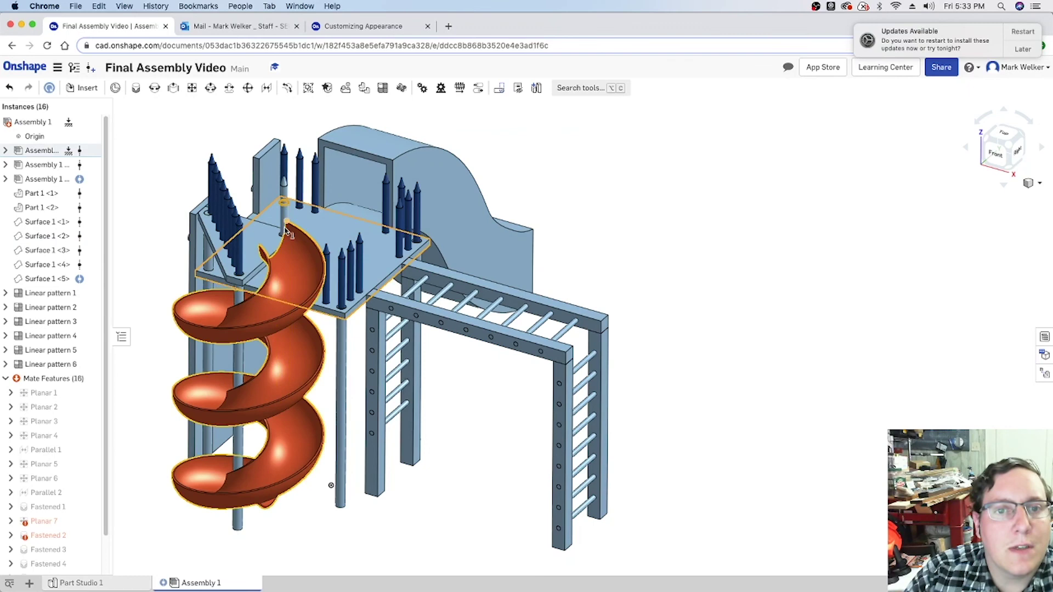
pyautogui.click(572, 236)
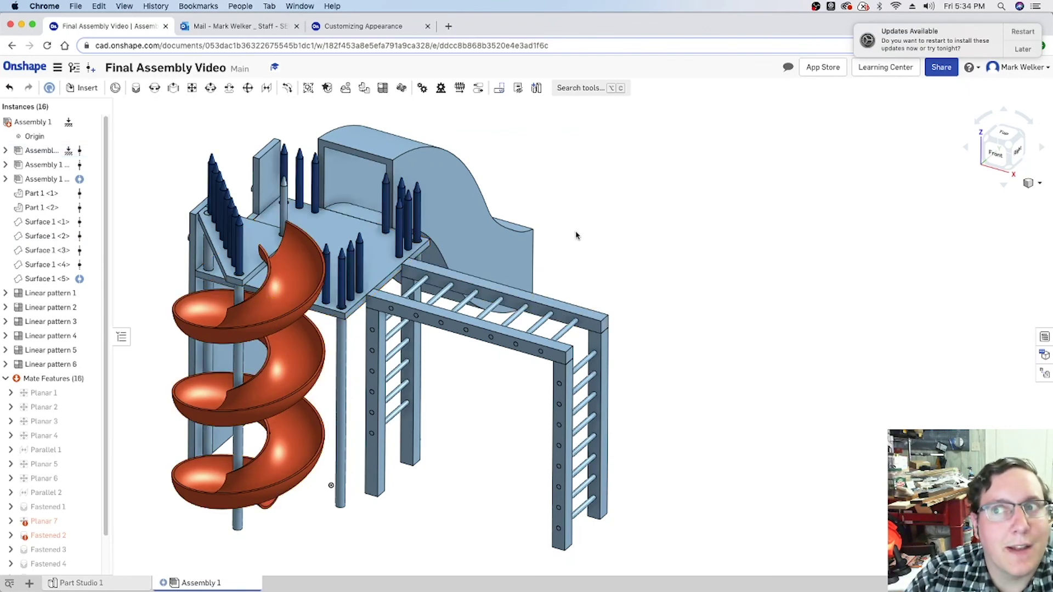